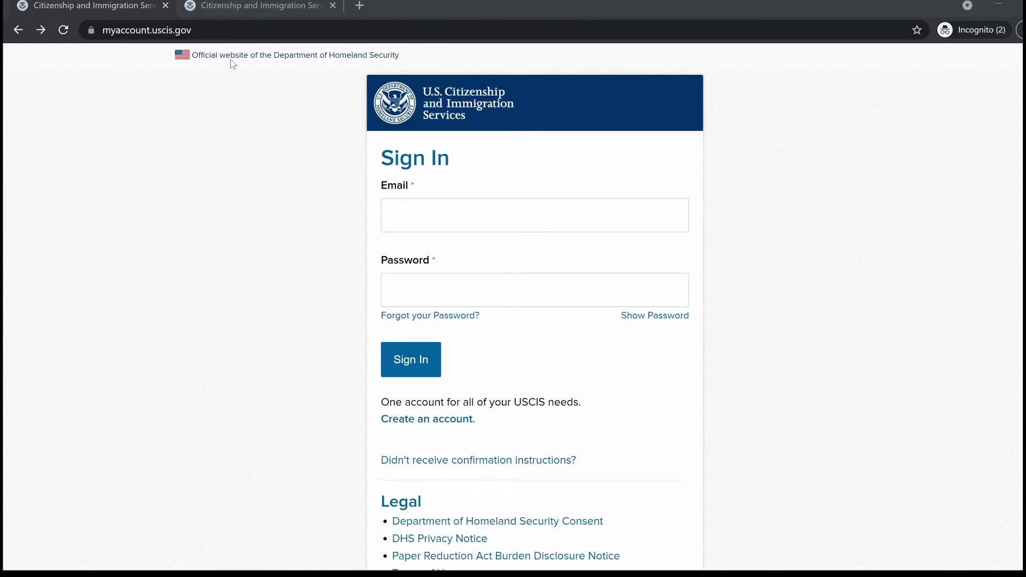
# Reach the myAccount Sign Up page through uscis.gov Sign In > Create Account, closing the extra tab
pyautogui.click(147, 29)
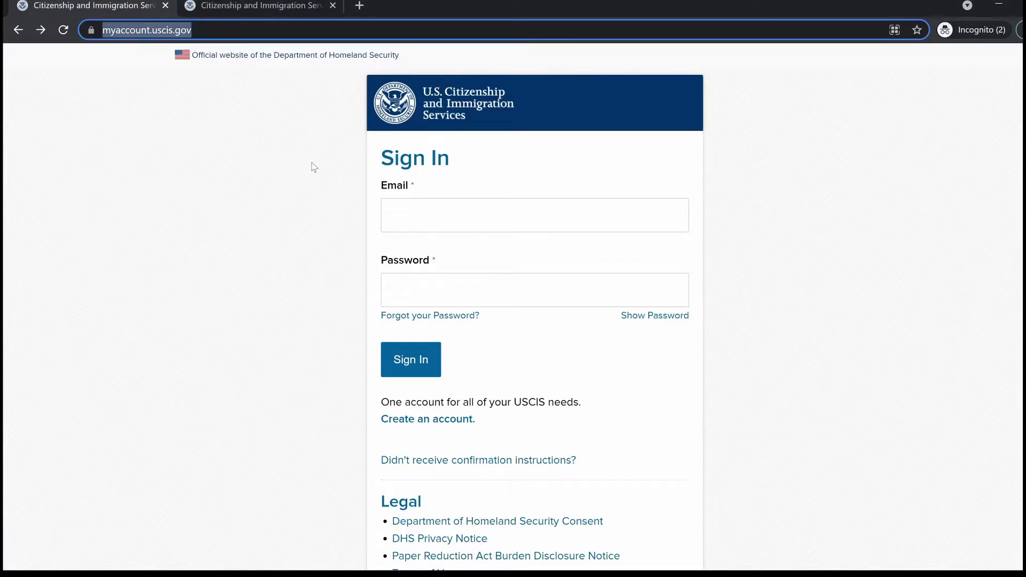
pyautogui.click(428, 420)
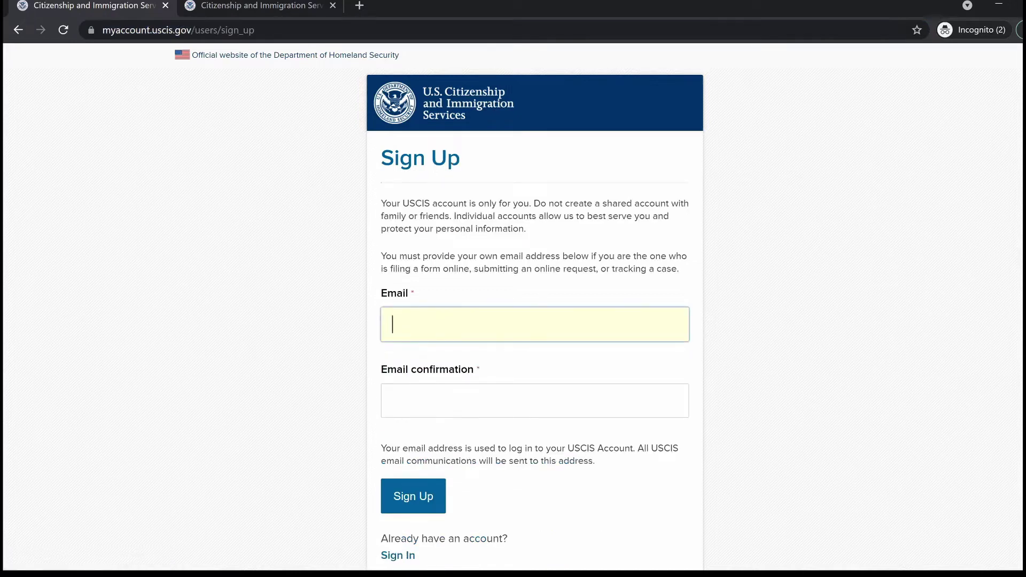
pyautogui.hotkey('alt', 'Left')
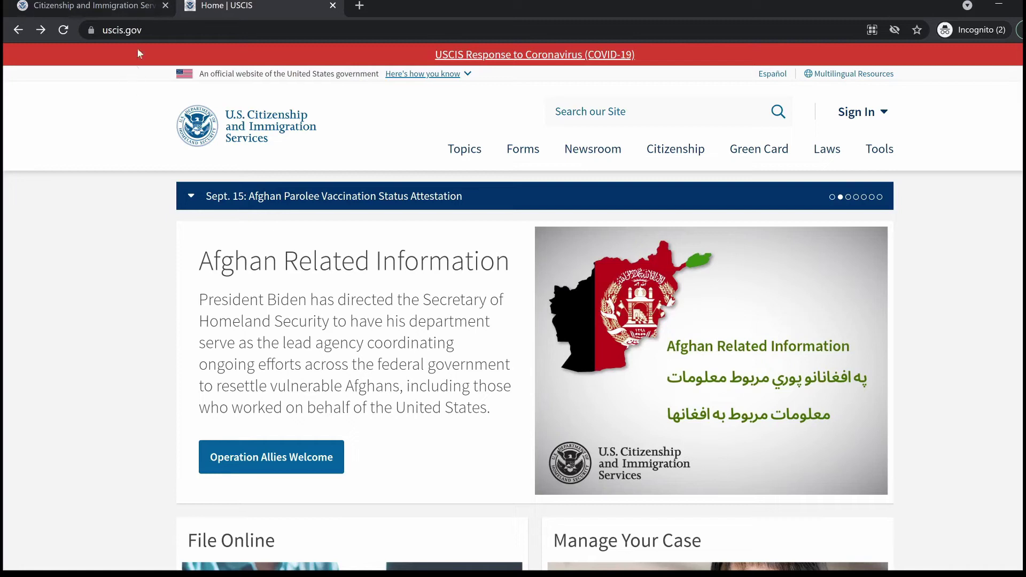
pyautogui.hotkey('ctrl', 'l')
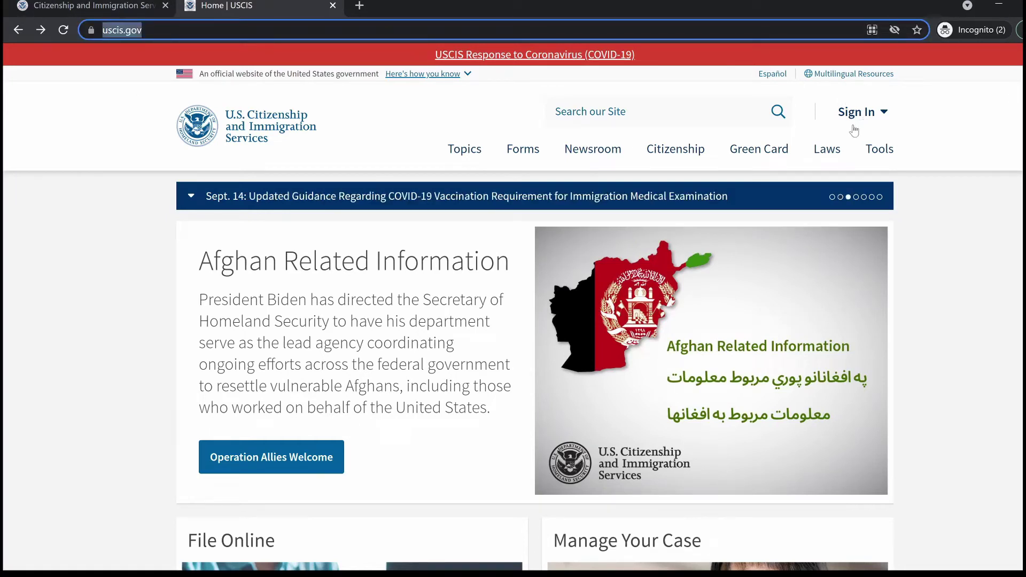
pyautogui.click(879, 113)
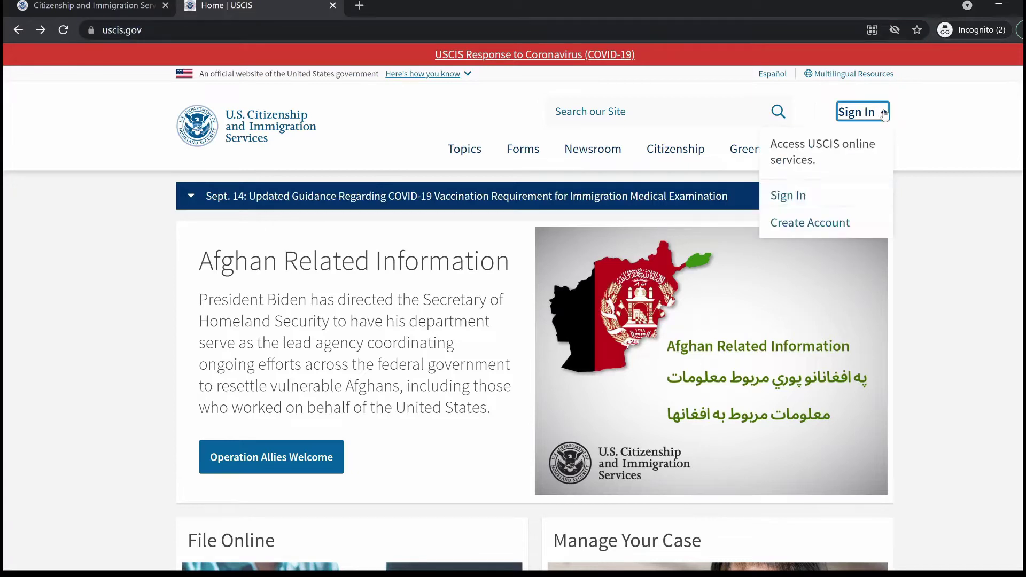
pyautogui.click(829, 223)
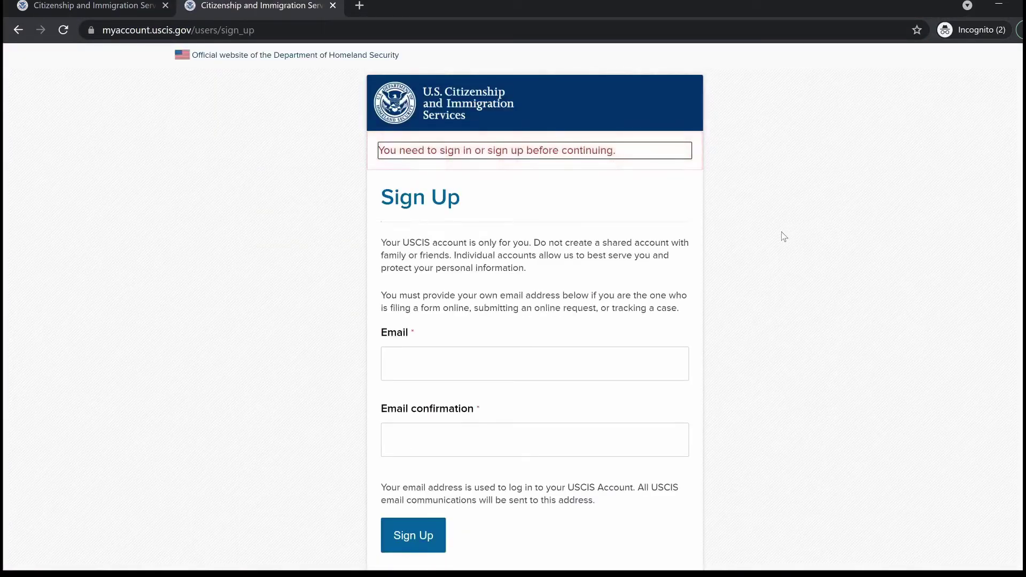
pyautogui.hotkey('ctrl', 'w')
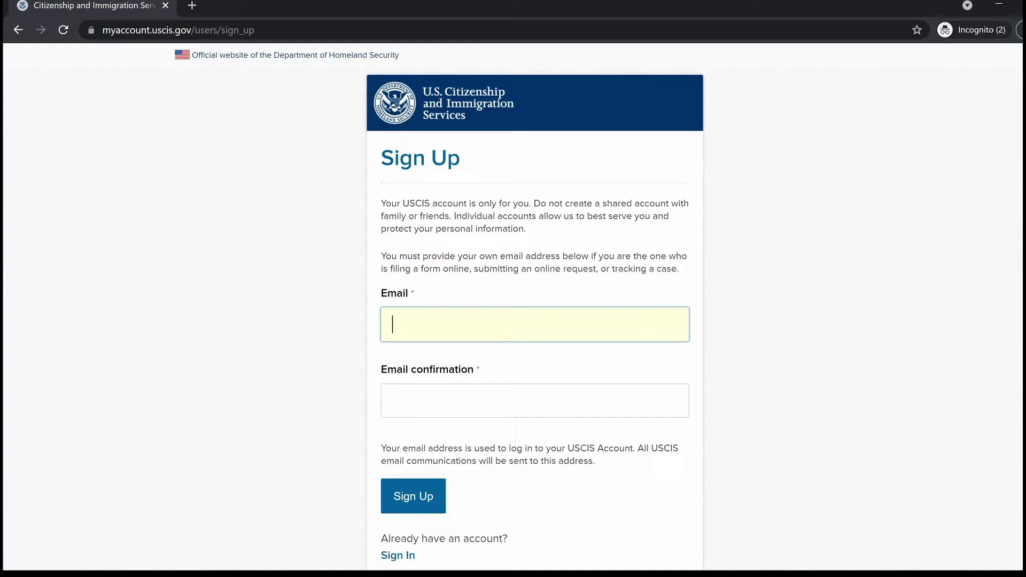
# Enter the user's Gmail address in Email and Email confirmation, then submit the Sign Up form
pyautogui.press('Tab')
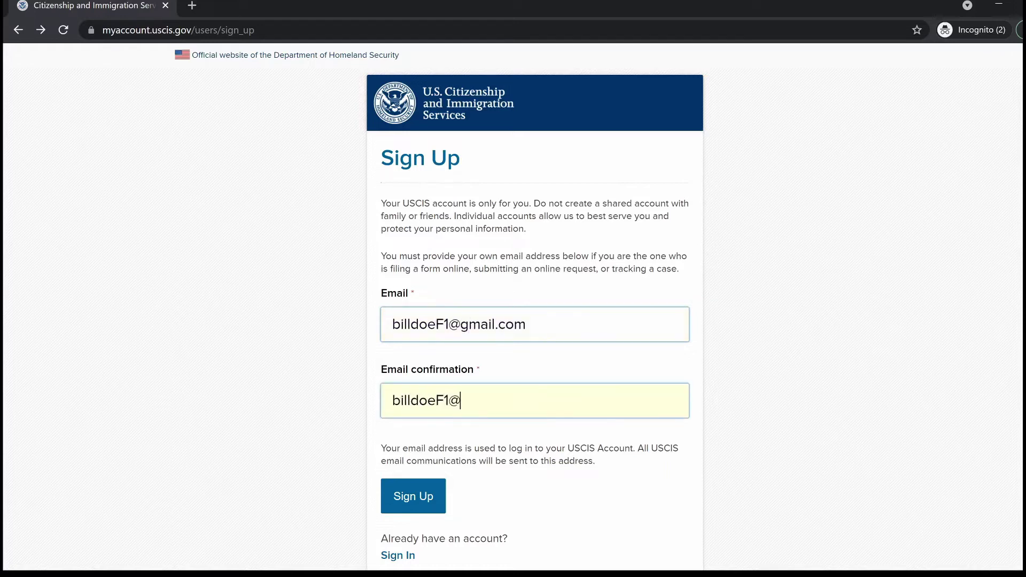
pyautogui.press('Return')
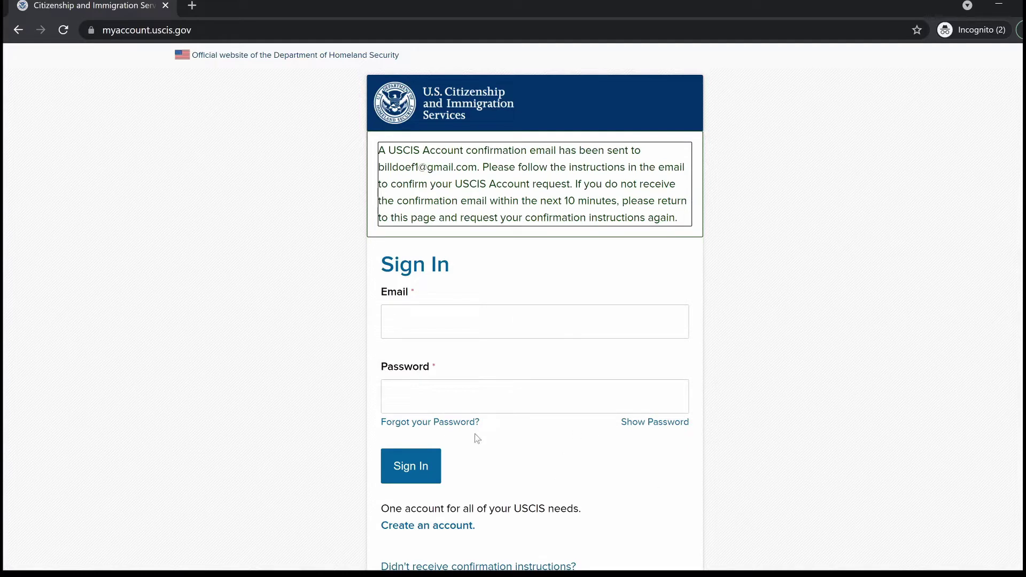
# In Gmail, open the USCIS 'Email confirmation instructions' message and add its sender to contacts
pyautogui.moveTo(497, 574)
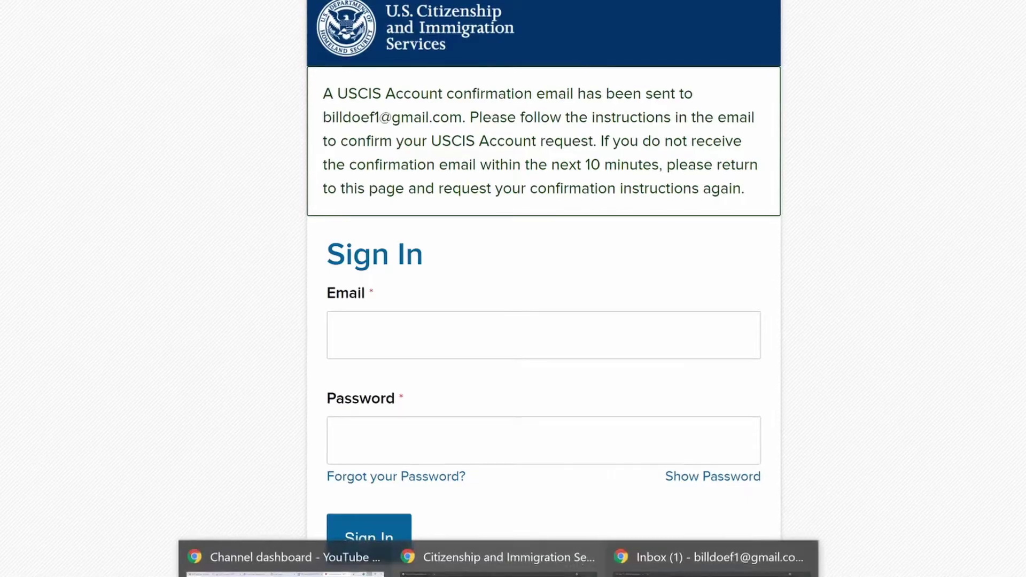
pyautogui.click(711, 558)
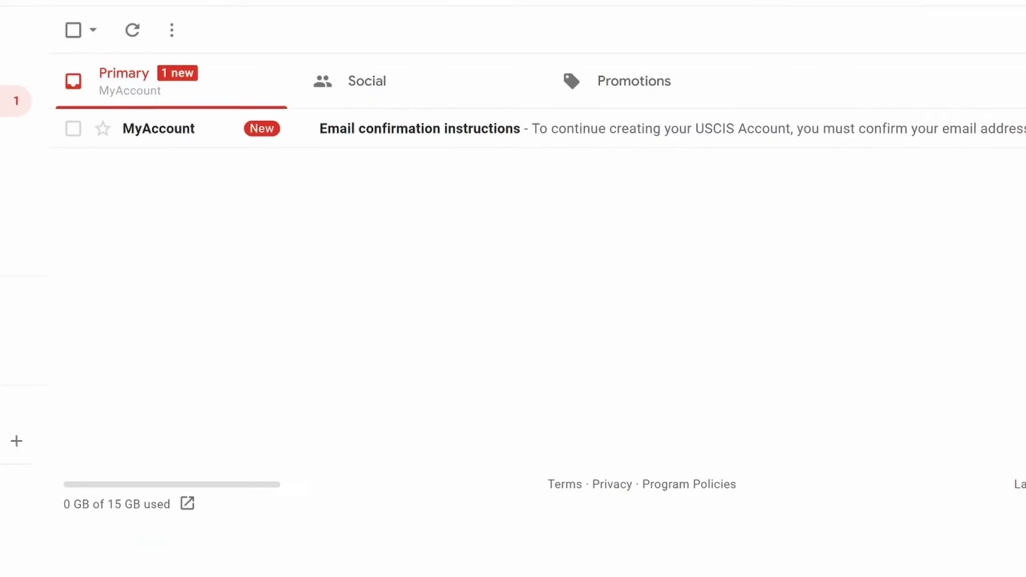
pyautogui.click(419, 128)
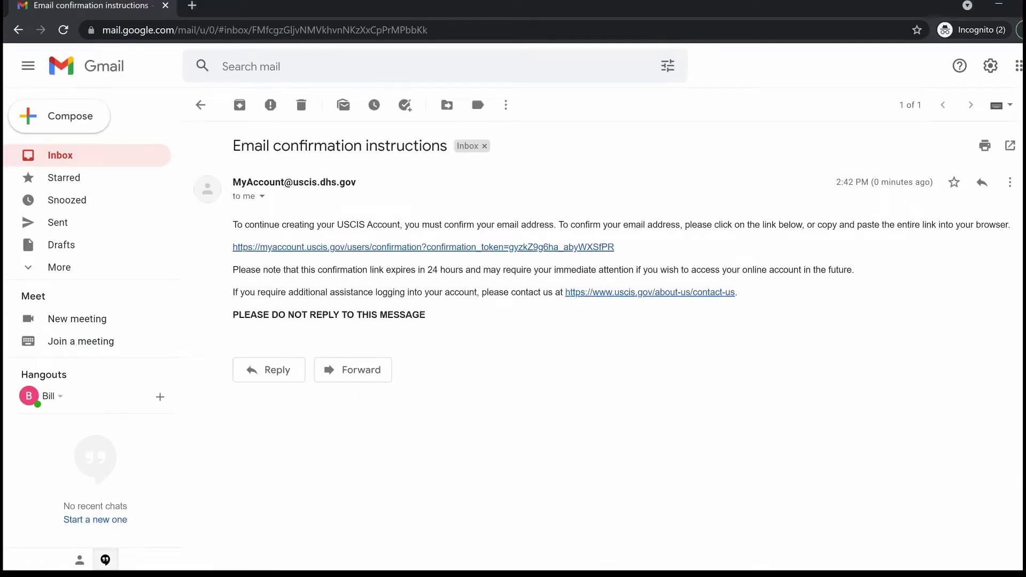
pyautogui.moveTo(251, 187)
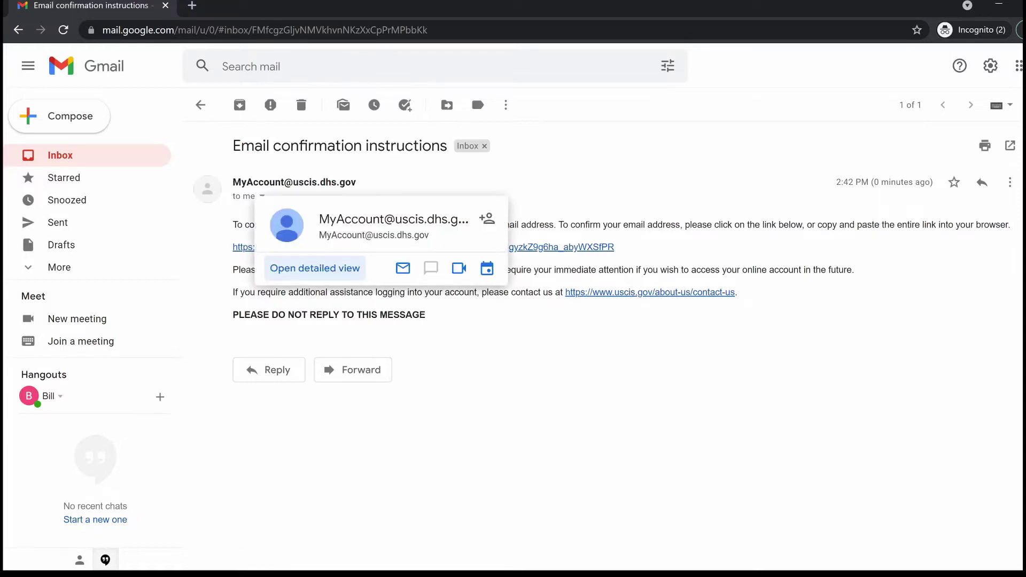
pyautogui.moveTo(348, 183)
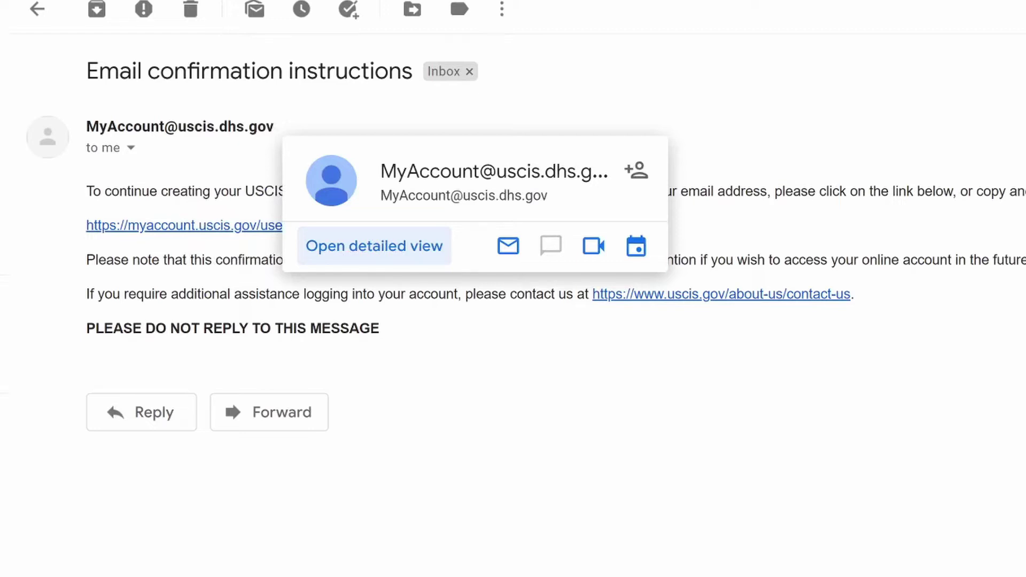
pyautogui.click(633, 183)
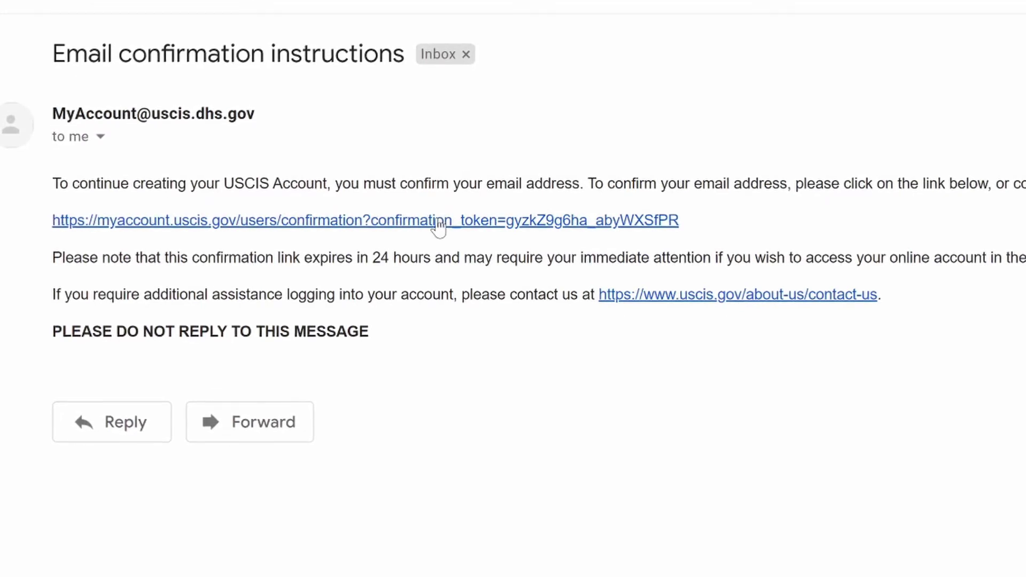
# Follow the email confirmation link and accept the USCIS Terms of Use
pyautogui.click(438, 221)
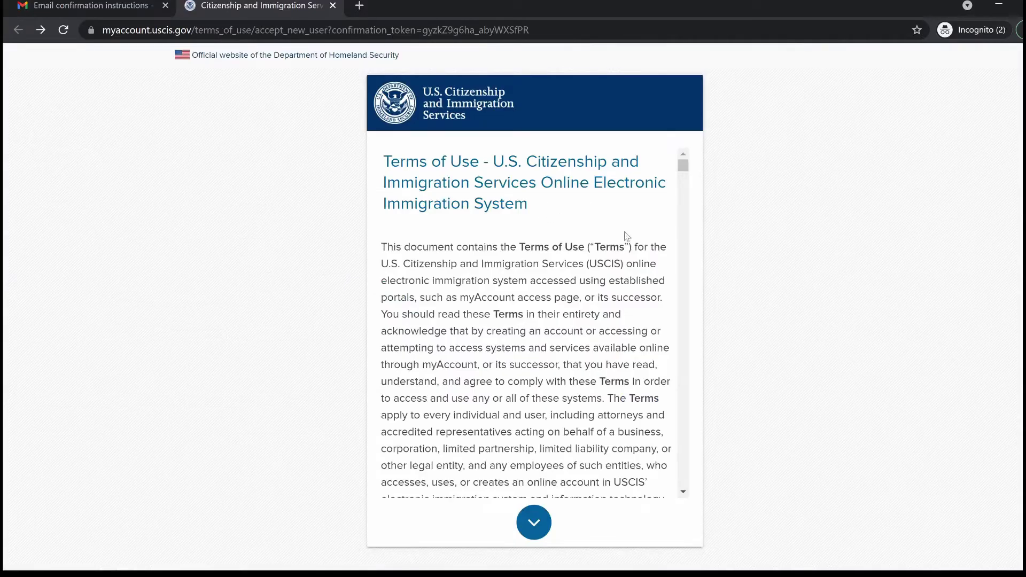
pyautogui.moveTo(683, 163); pyautogui.dragTo(605, 484)
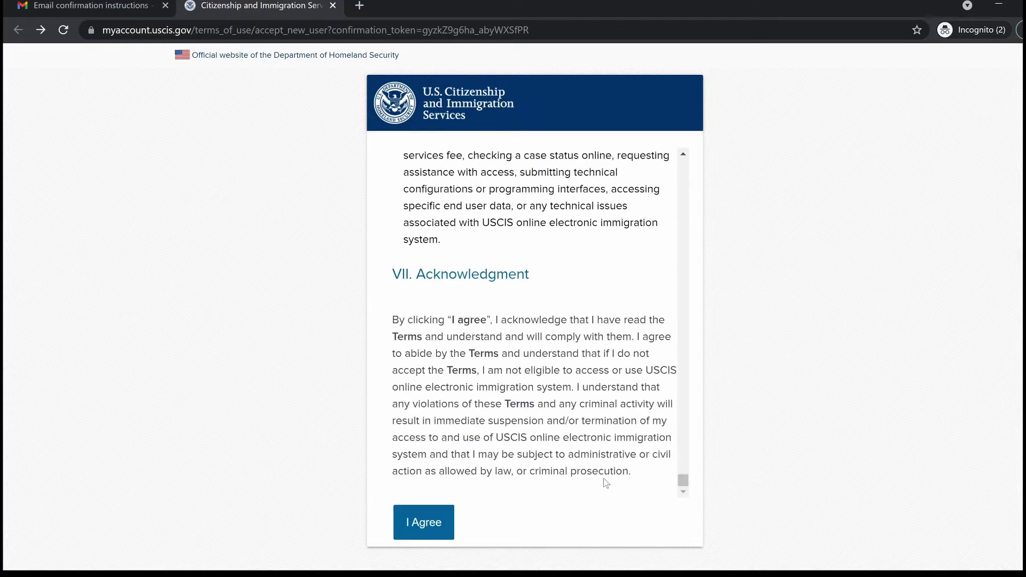
pyautogui.click(415, 523)
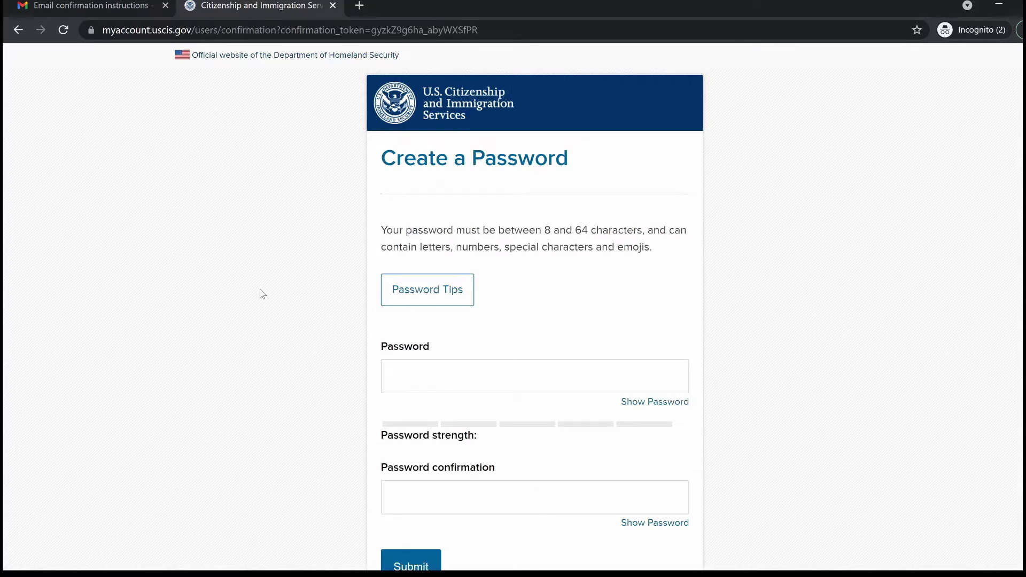
# Enter the new account password in both password fields and submit it
pyautogui.press('Tab')
pyautogui.hotkey('ctrl', 'v')
pyautogui.press('Tab')
pyautogui.press('Tab')
pyautogui.write('a')
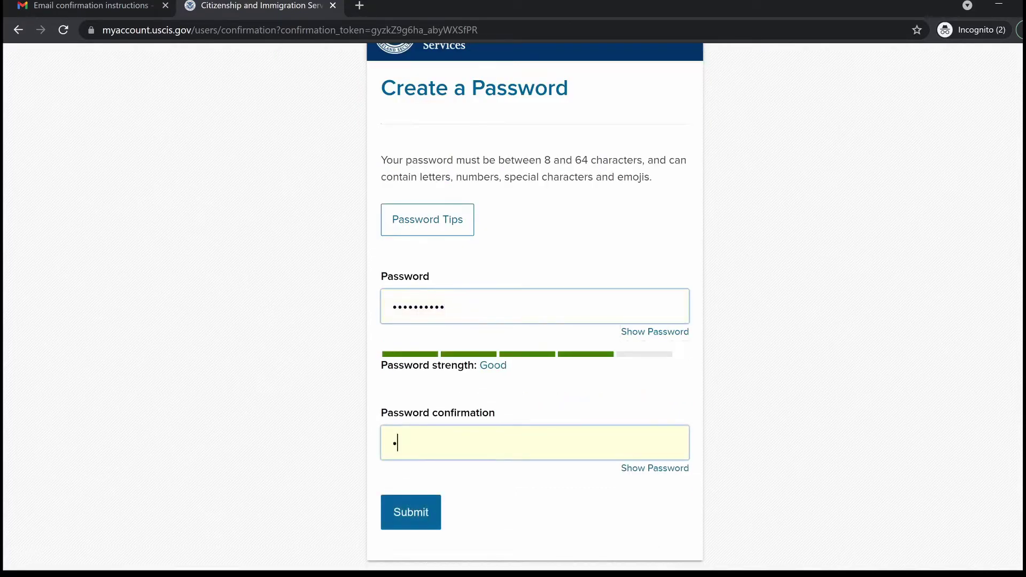
pyautogui.write('aaaaaaaaaa')
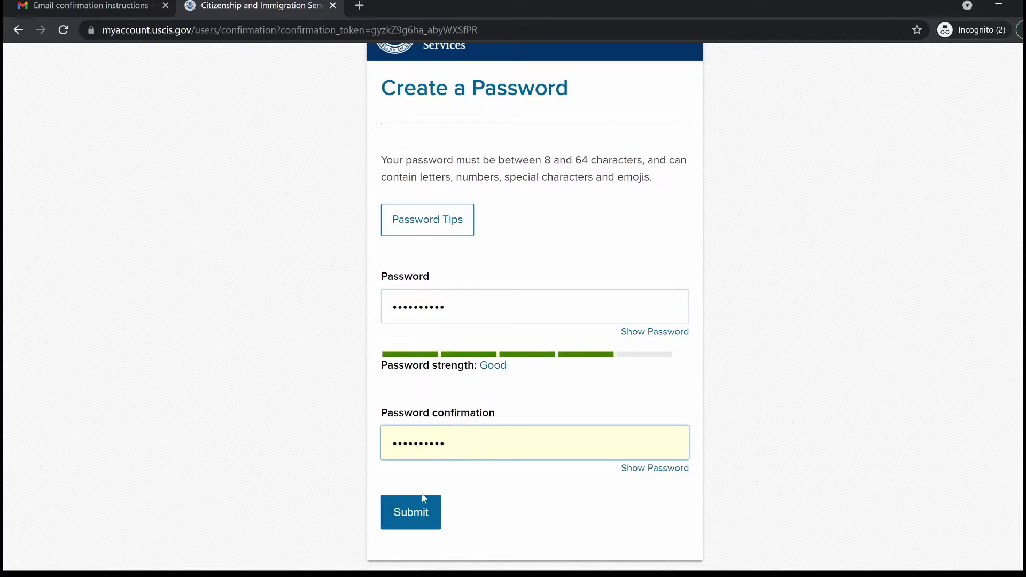
pyautogui.press('Tab')
pyautogui.press('Tab')
pyautogui.press('Return')
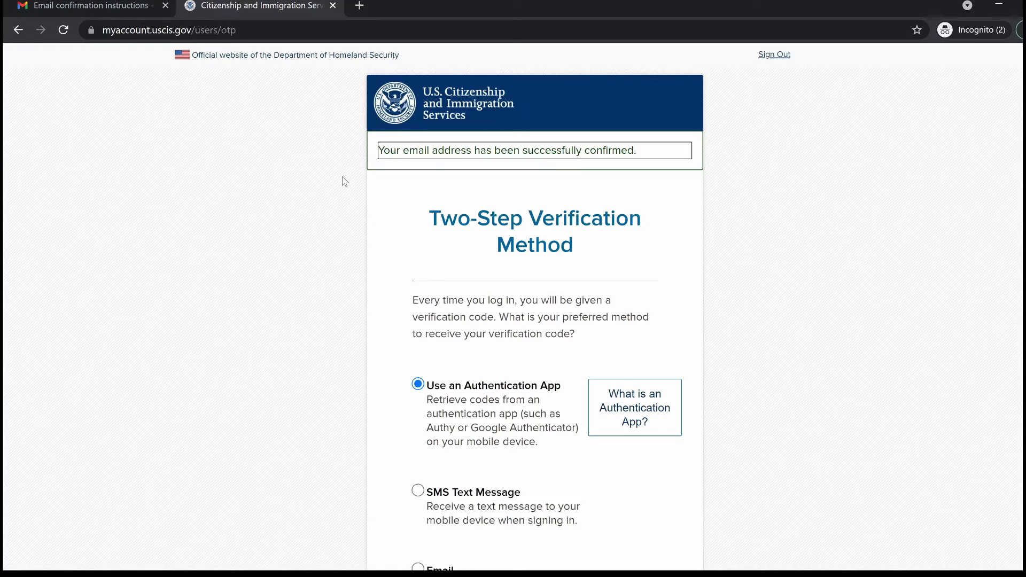
# Select Email as the two-step verification method and submit the choice
pyautogui.scroll(-1, 345, 182)
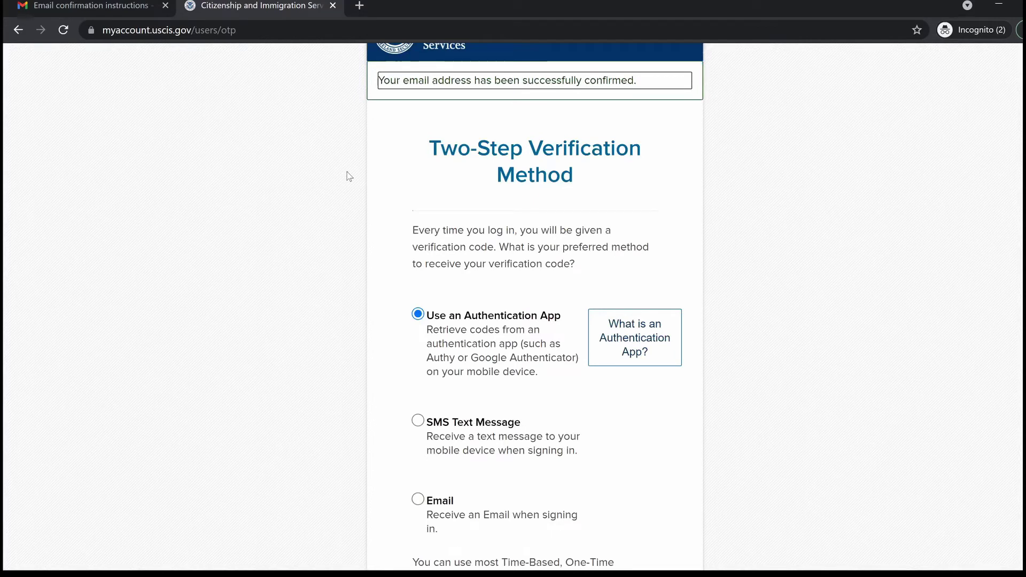
pyautogui.scroll(-1, 347, 177)
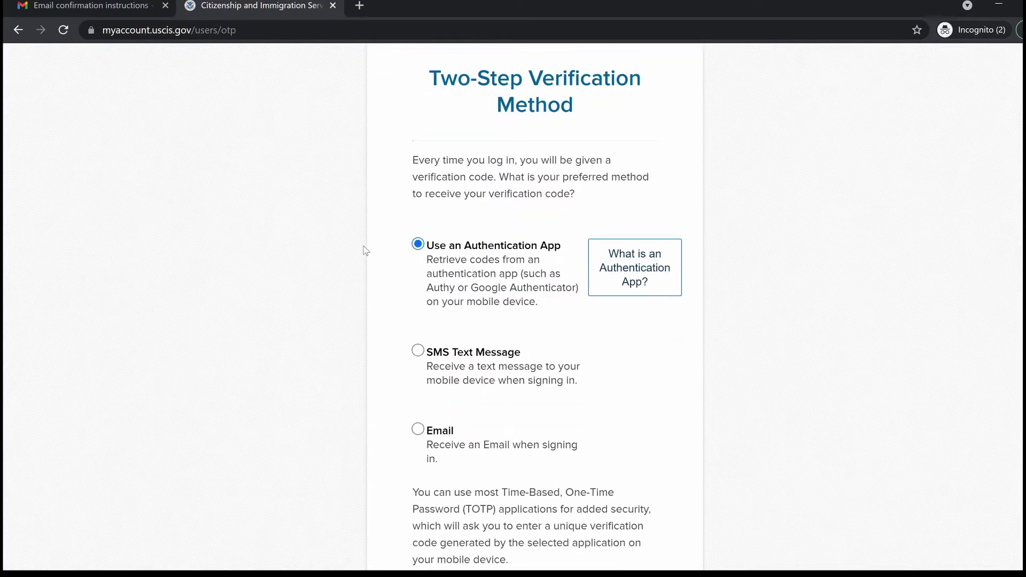
pyautogui.click(419, 431)
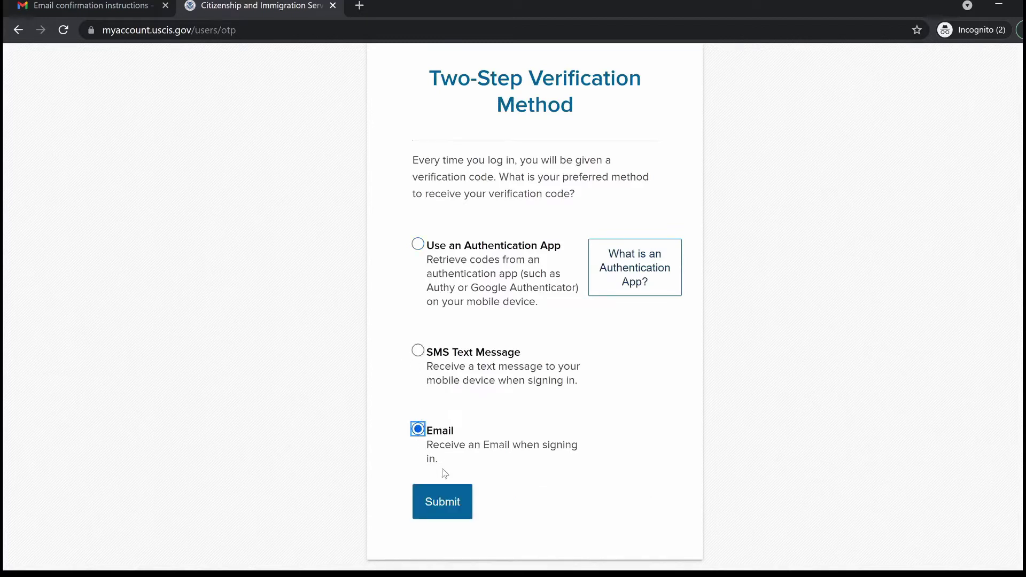
pyautogui.click(448, 504)
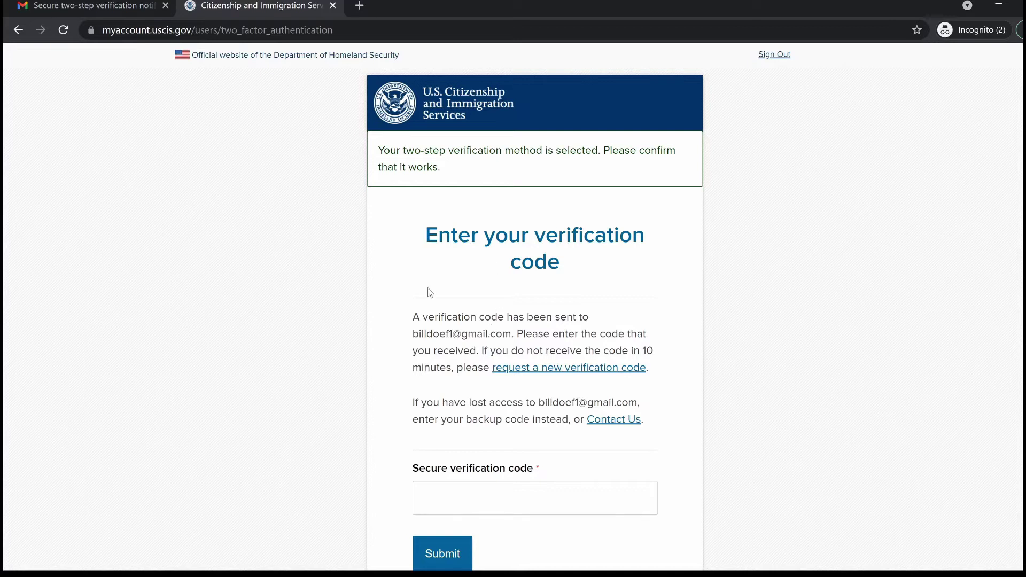
# Copy the verification code from the Gmail message into the Secure verification code field and submit
pyautogui.click(109, 4)
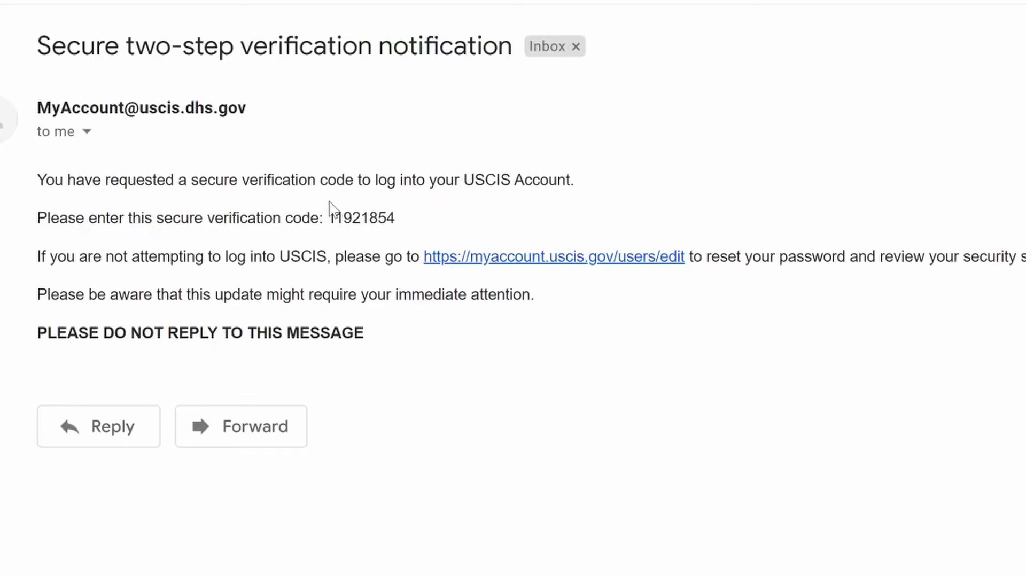
pyautogui.moveTo(330, 218); pyautogui.dragTo(420, 219)
pyautogui.hotkey('ctrl', 'c')
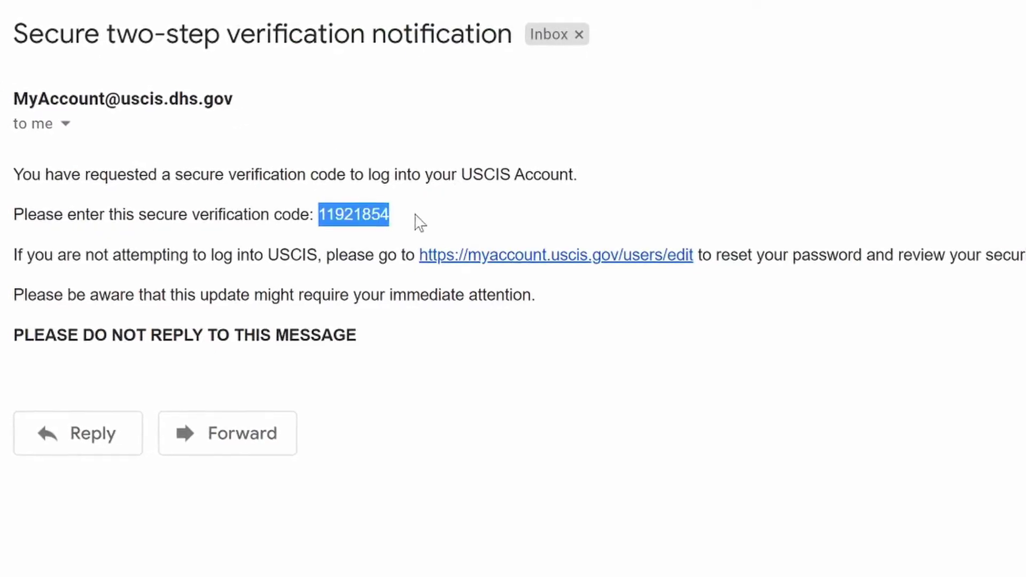
pyautogui.hotkey('ctrl', 'Tab')
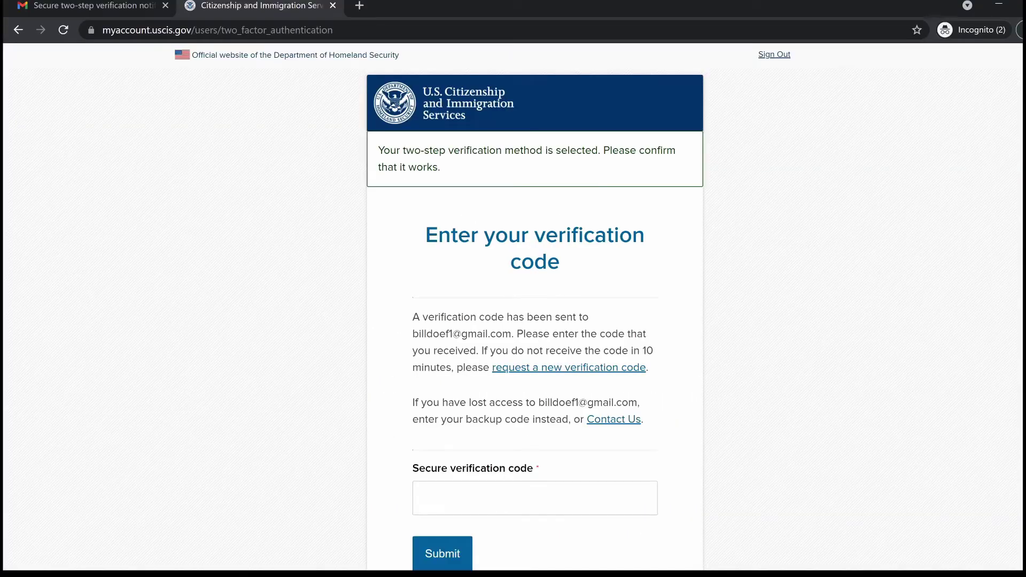
pyautogui.click(424, 498)
pyautogui.hotkey('ctrl', 'v')
pyautogui.scroll(-4, 543, 450)
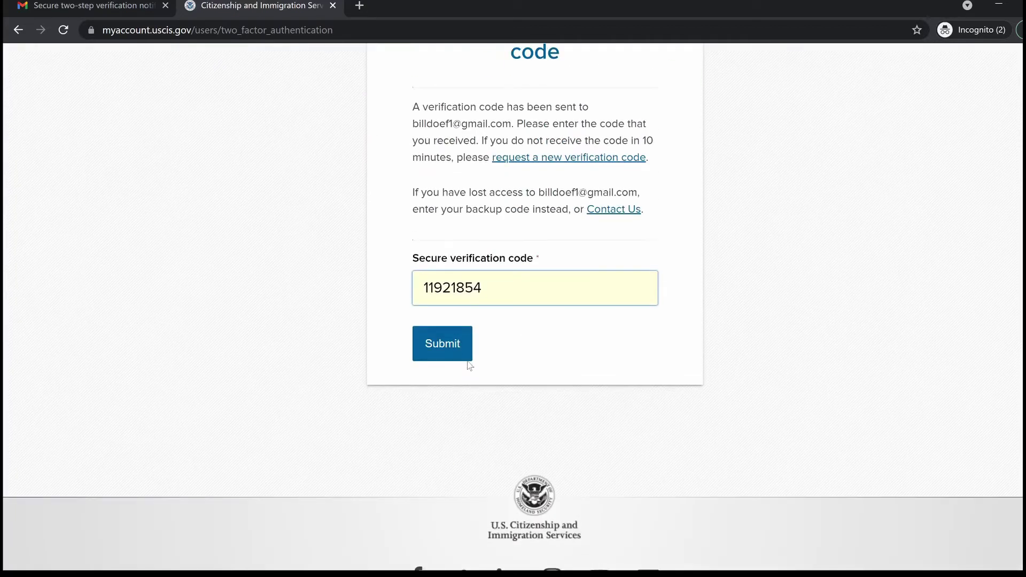
pyautogui.click(451, 342)
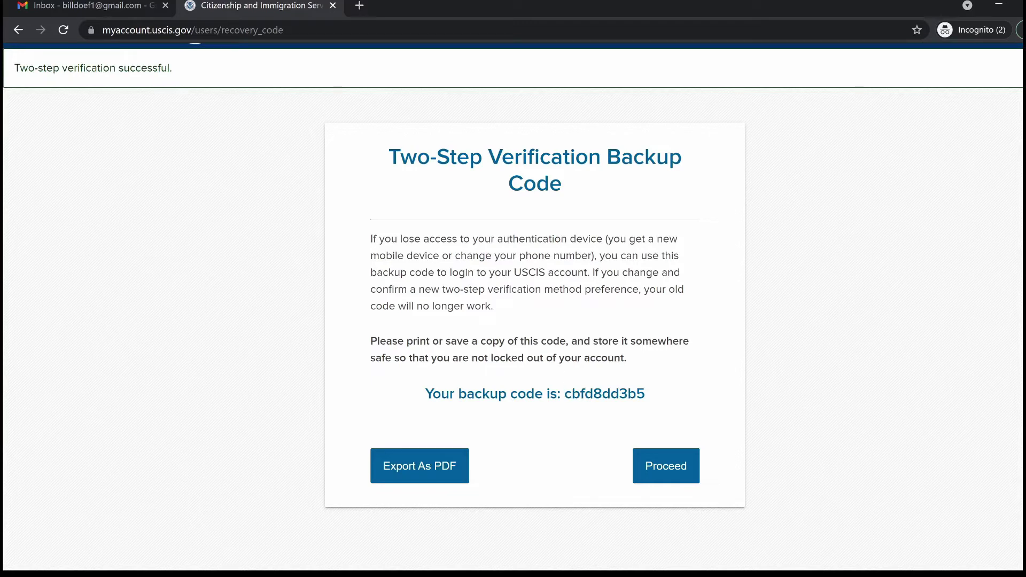
# Export the two-step verification backup code as a PDF and proceed to the reset questions
pyautogui.moveTo(564, 394); pyautogui.dragTo(647, 396)
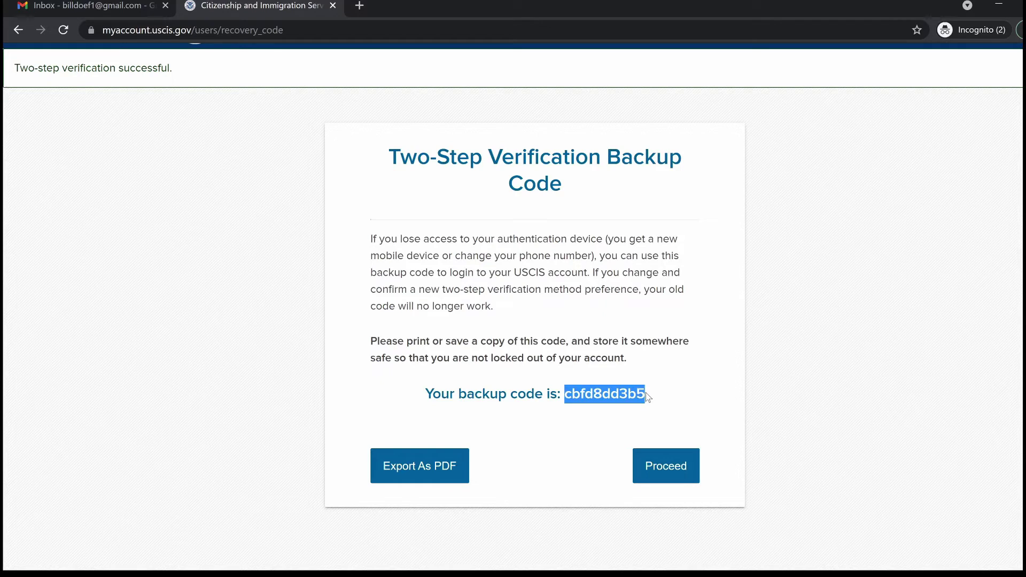
pyautogui.click(412, 469)
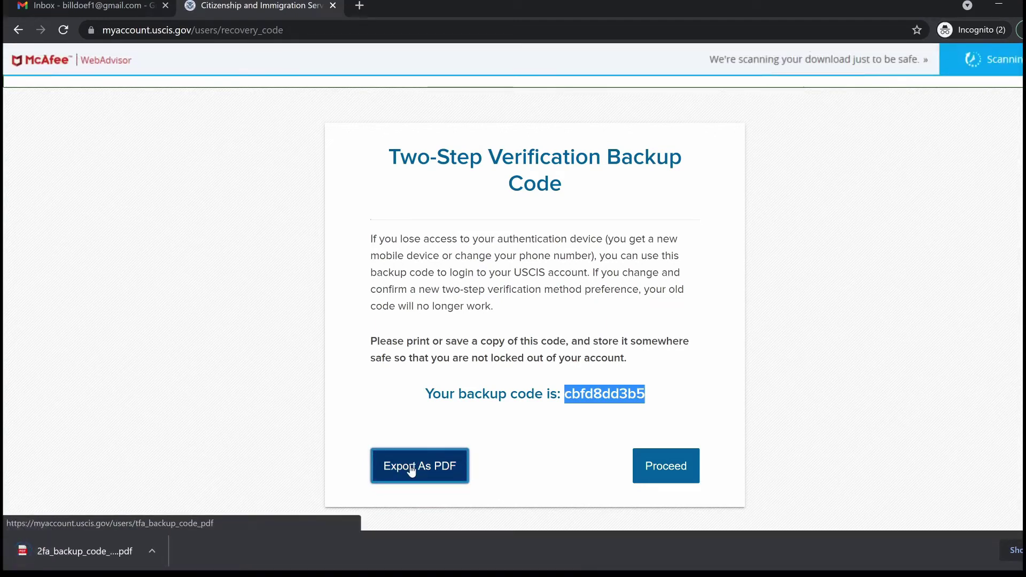
pyautogui.click(814, 494)
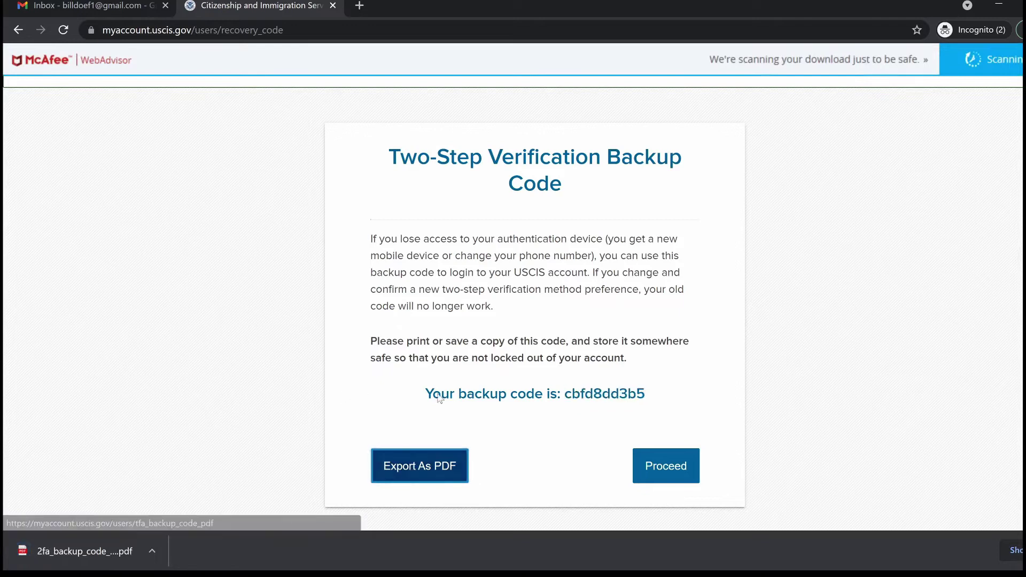
pyautogui.click(686, 467)
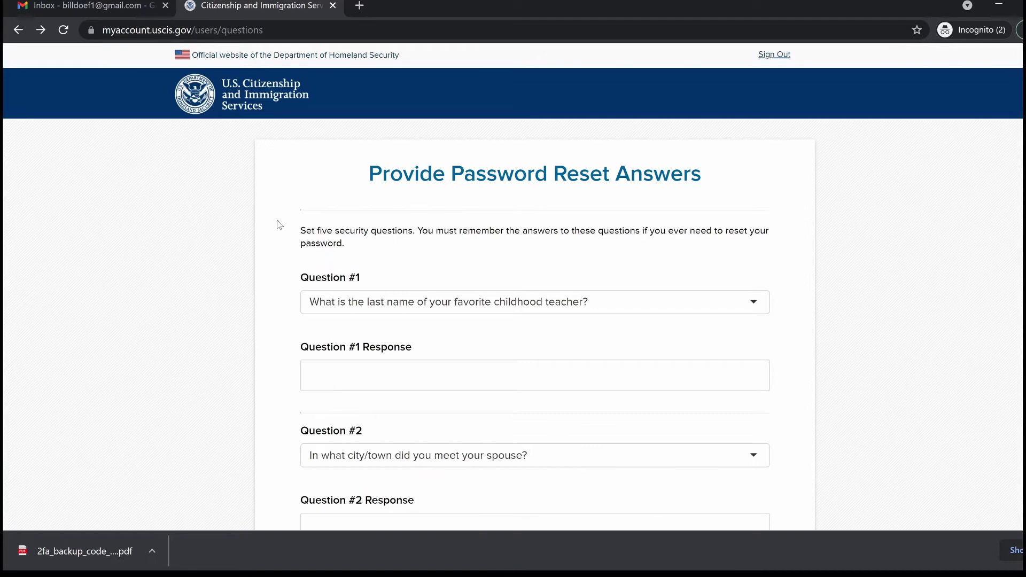
# Pick the favorite toy question for Question #1, complete the security responses, and submit them
pyautogui.click(752, 302)
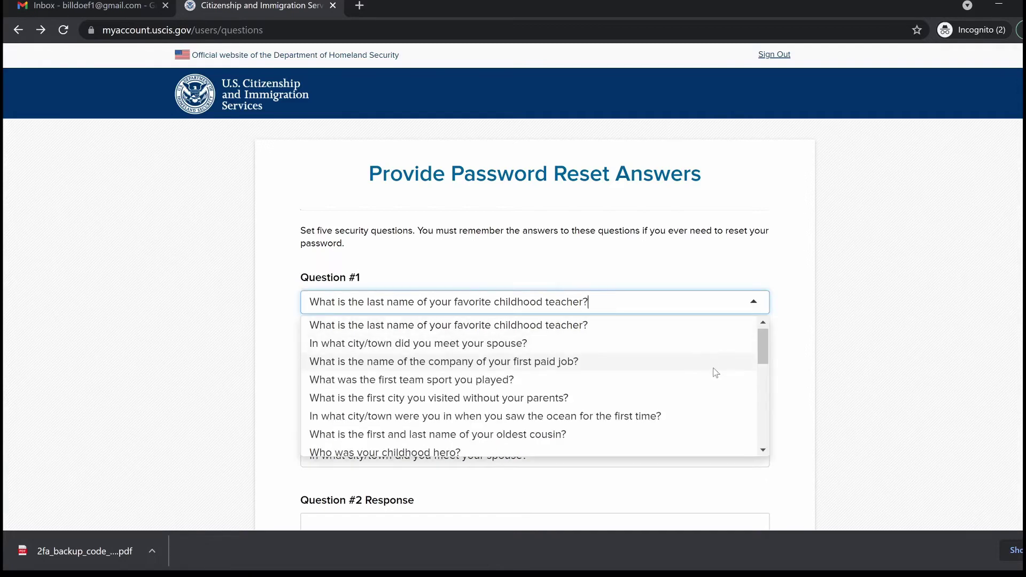
pyautogui.scroll(-10, 722, 413)
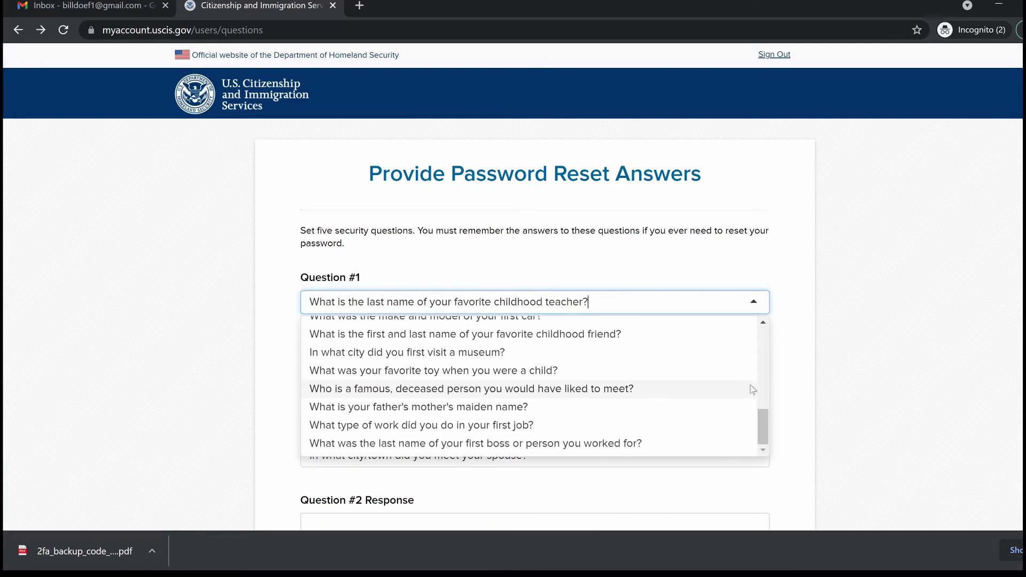
pyautogui.click(705, 369)
pyautogui.scroll(-1, 758, 351)
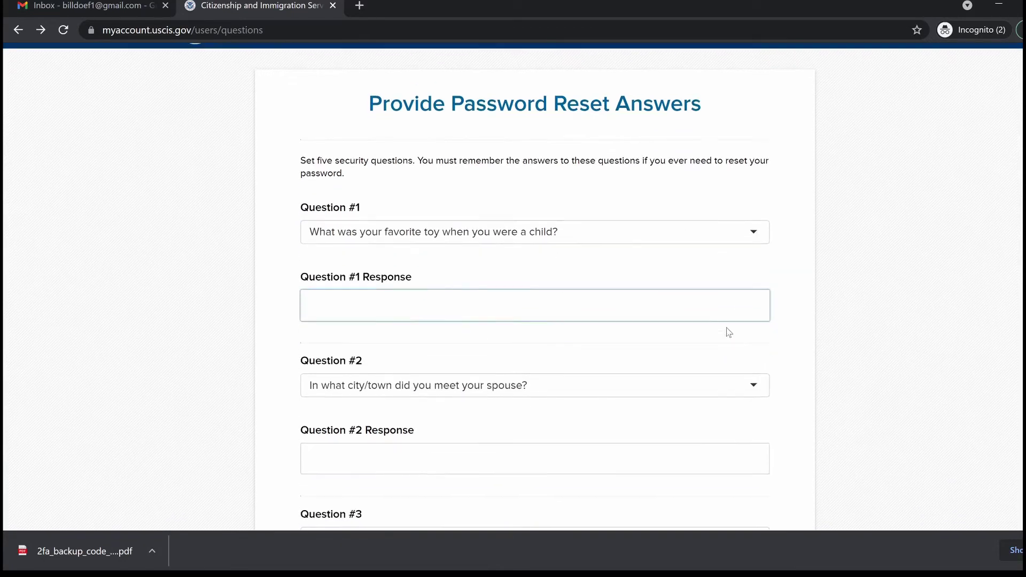
pyautogui.scroll(-2, 633, 374)
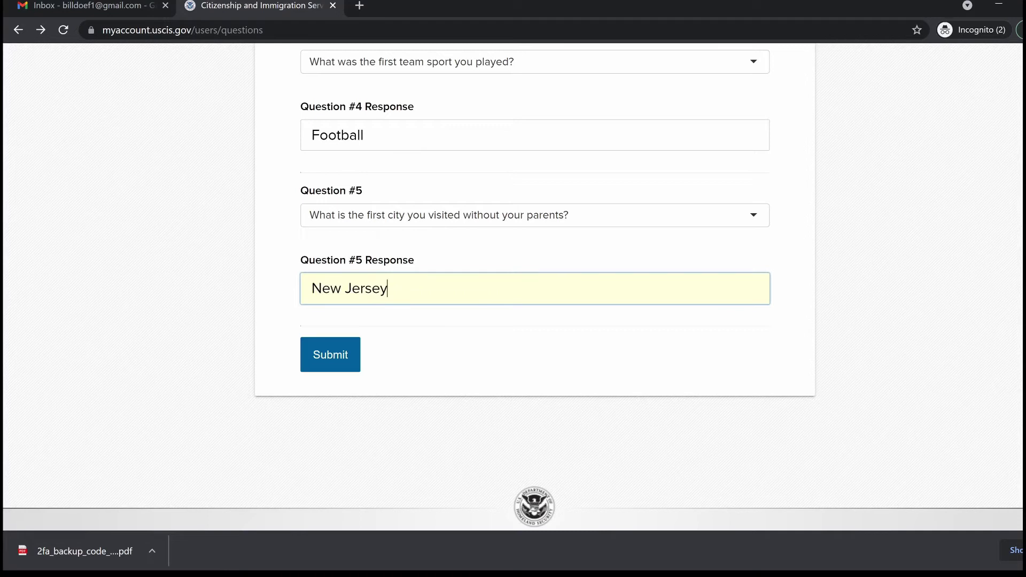
pyautogui.click(331, 360)
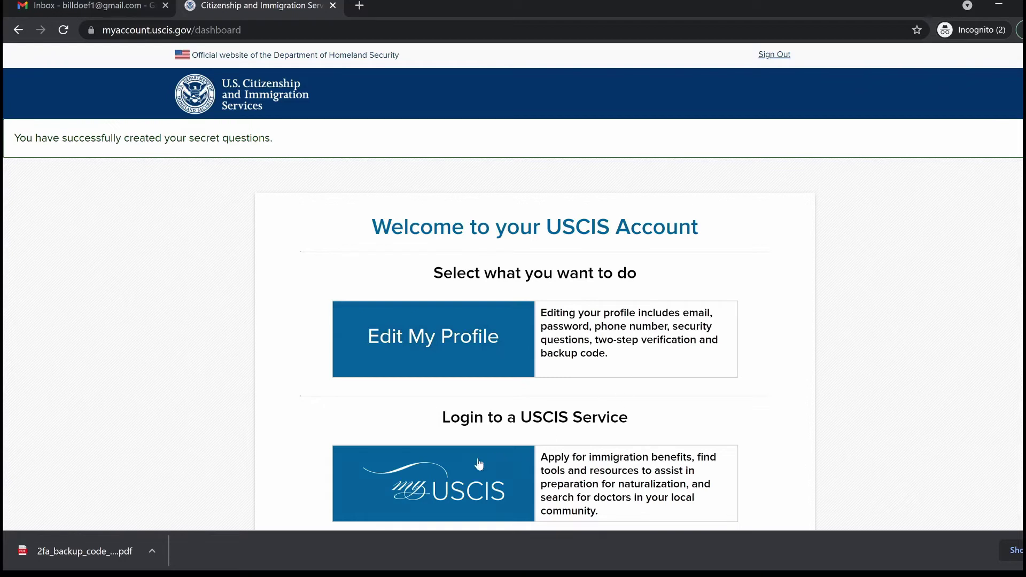
# Log in to the myUSCIS service from the Login to a USCIS Service tile
pyautogui.click(453, 471)
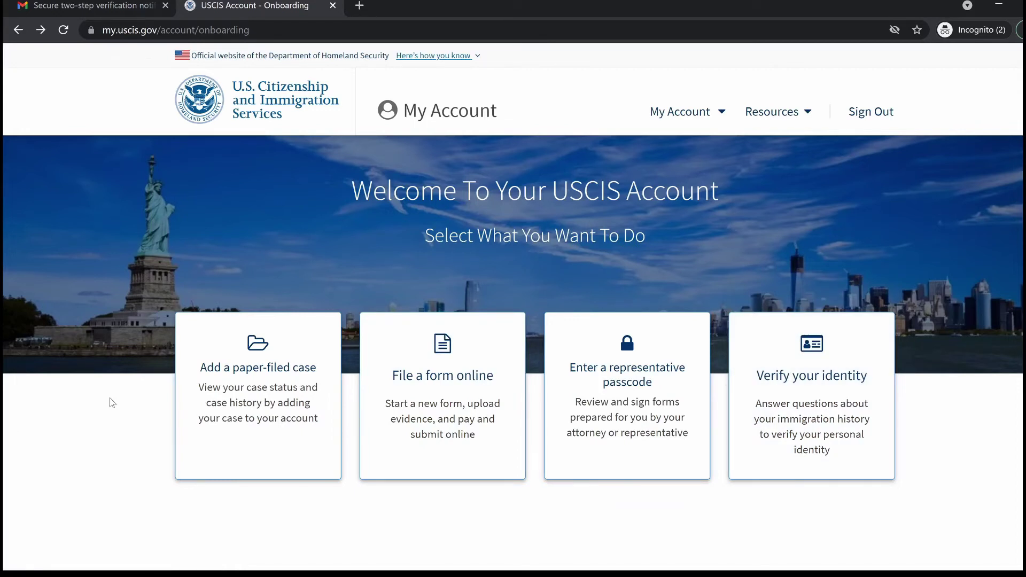
pyautogui.click(279, 437)
pyautogui.scroll(-1, 277, 435)
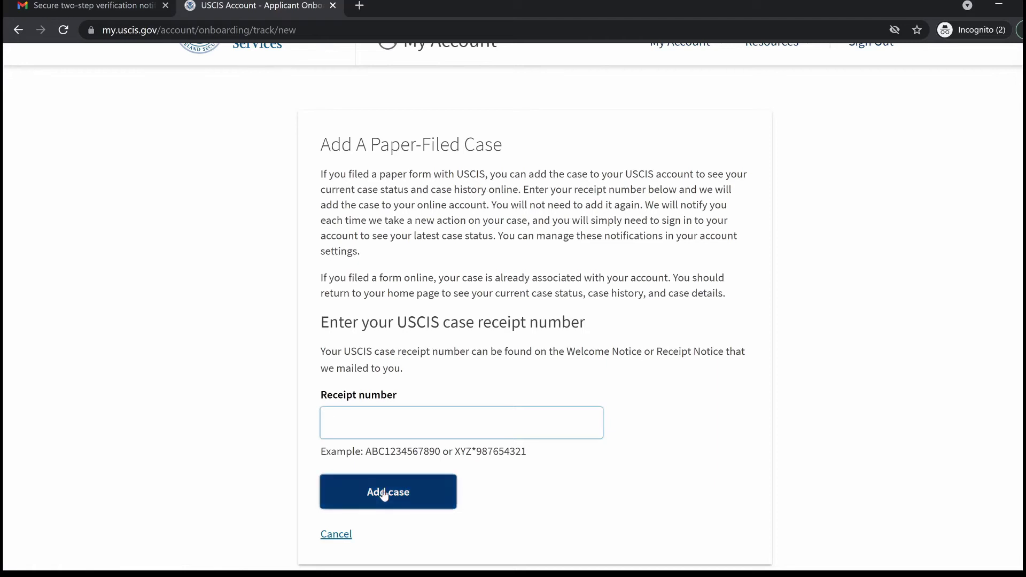
pyautogui.scroll(-1, 347, 312)
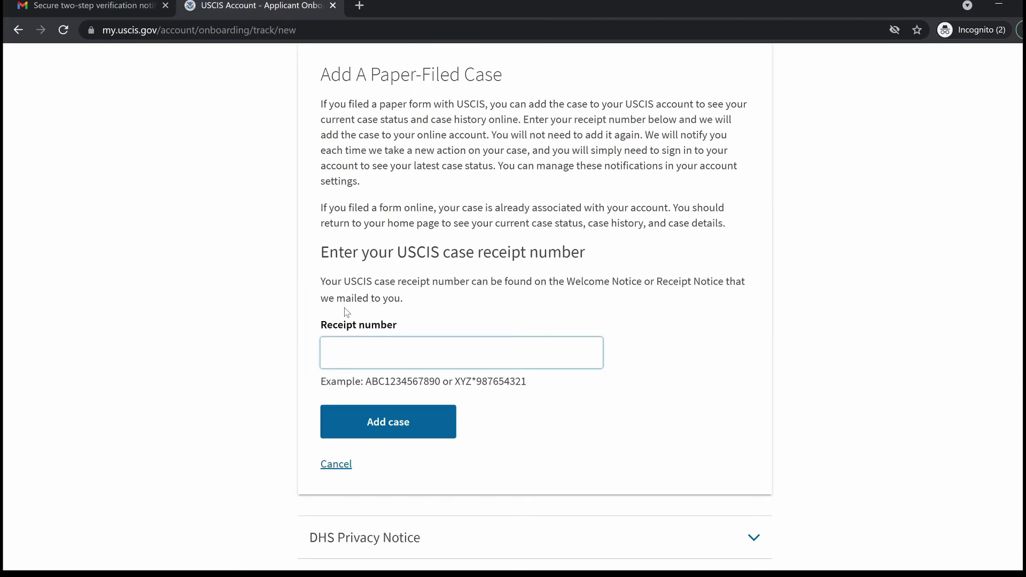
pyautogui.hotkey('alt', 'Left')
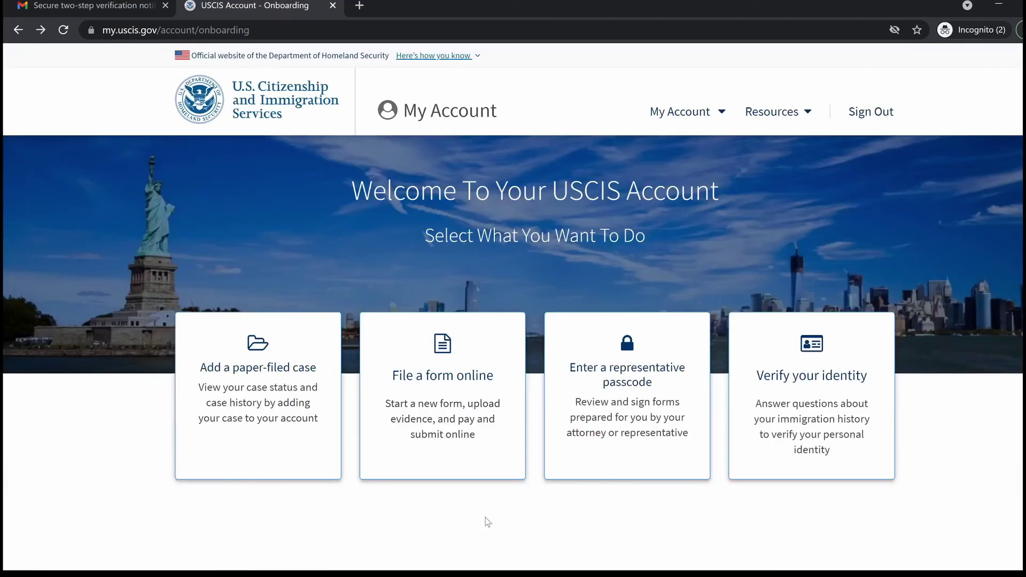
# Choose File a form online and scroll to the list of forms, I-90 through N-600K
pyautogui.click(482, 440)
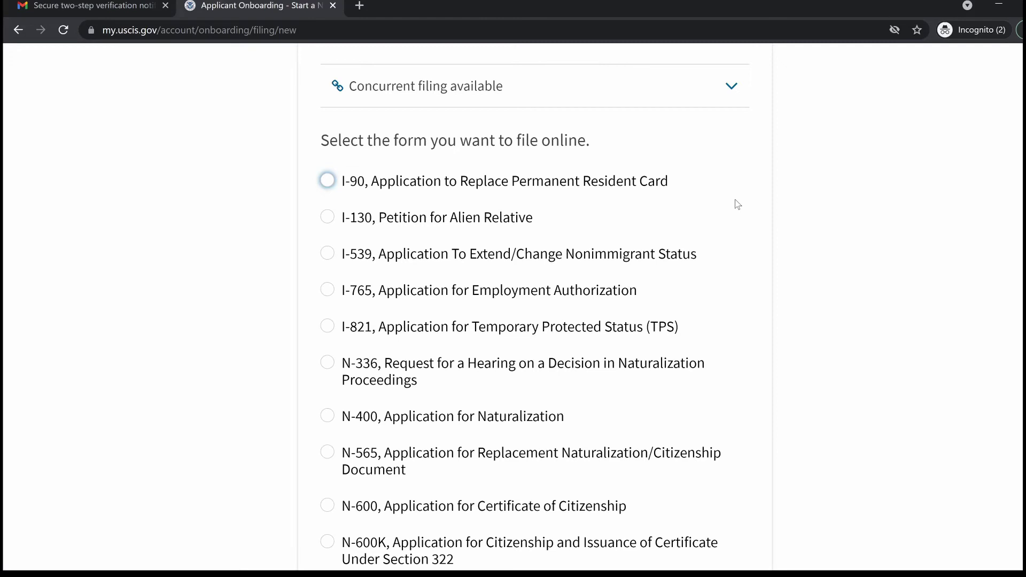
pyautogui.scroll(-1, 581, 121)
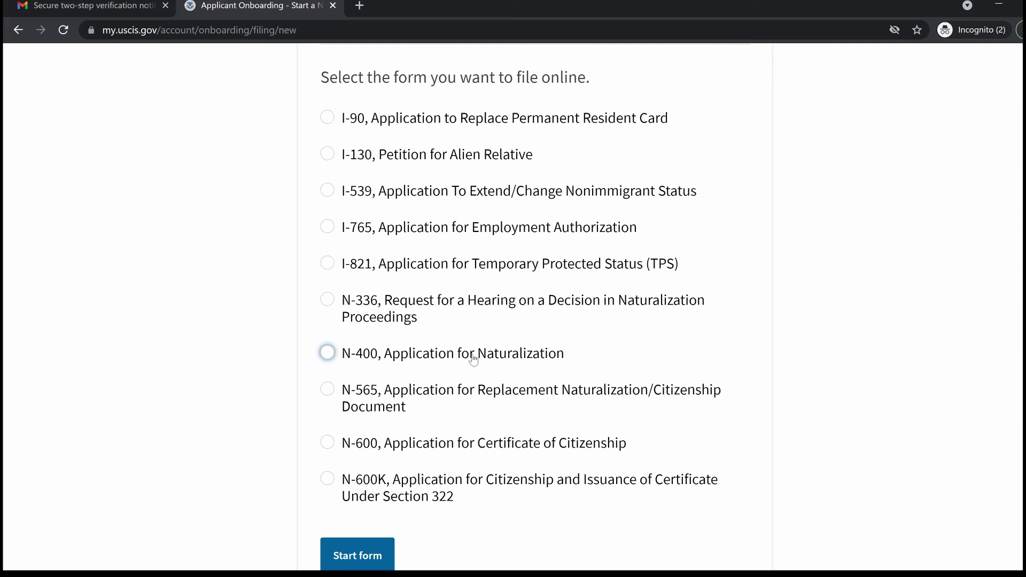
# Select Form I-765, Application for Employment Authorization, and review its online-filing eligibility categories
pyautogui.scroll(-1, 401, 267)
pyautogui.click(327, 119)
pyautogui.click(327, 157)
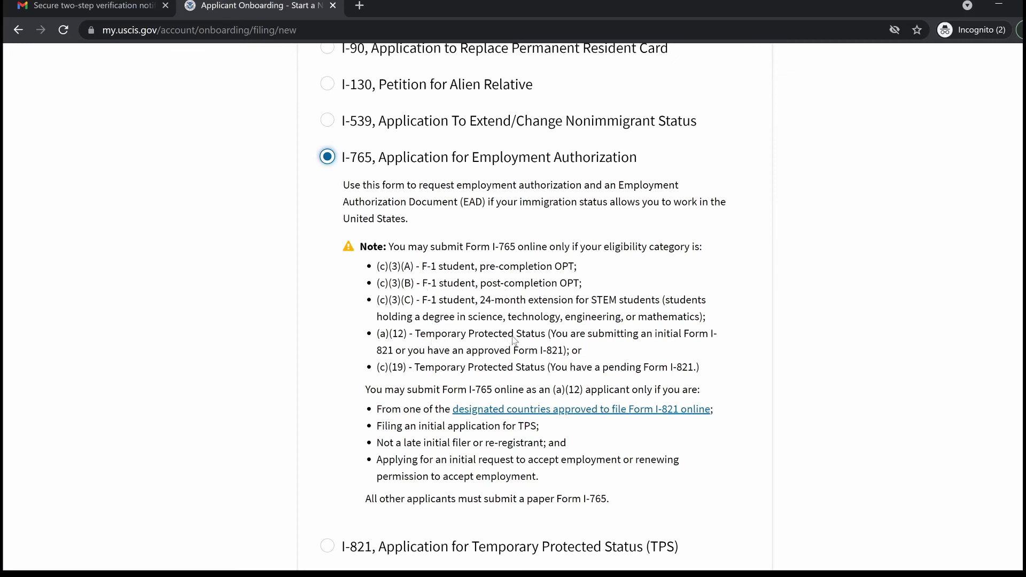
pyautogui.scroll(-2, 736, 387)
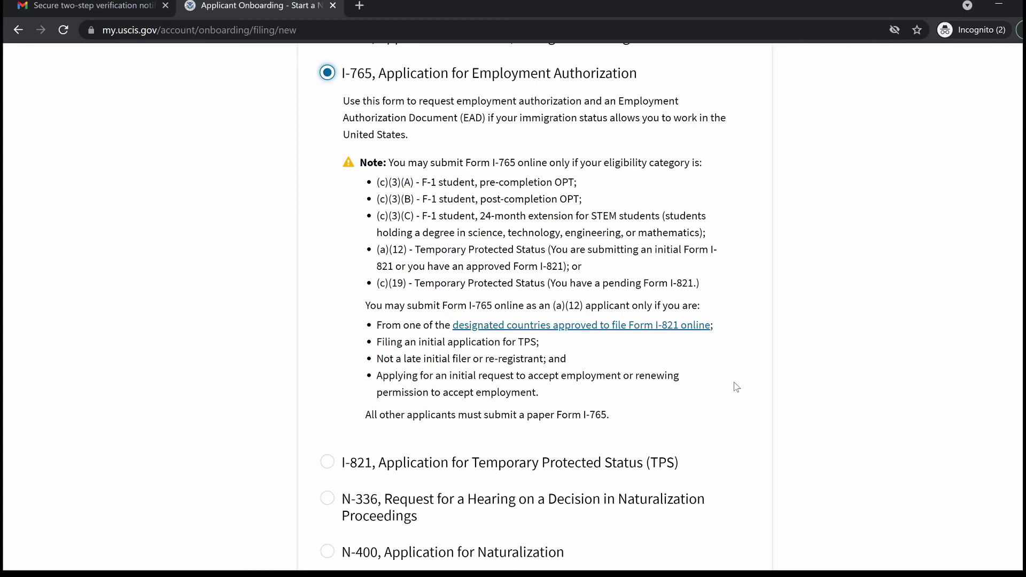
pyautogui.scroll(1, 622, 330)
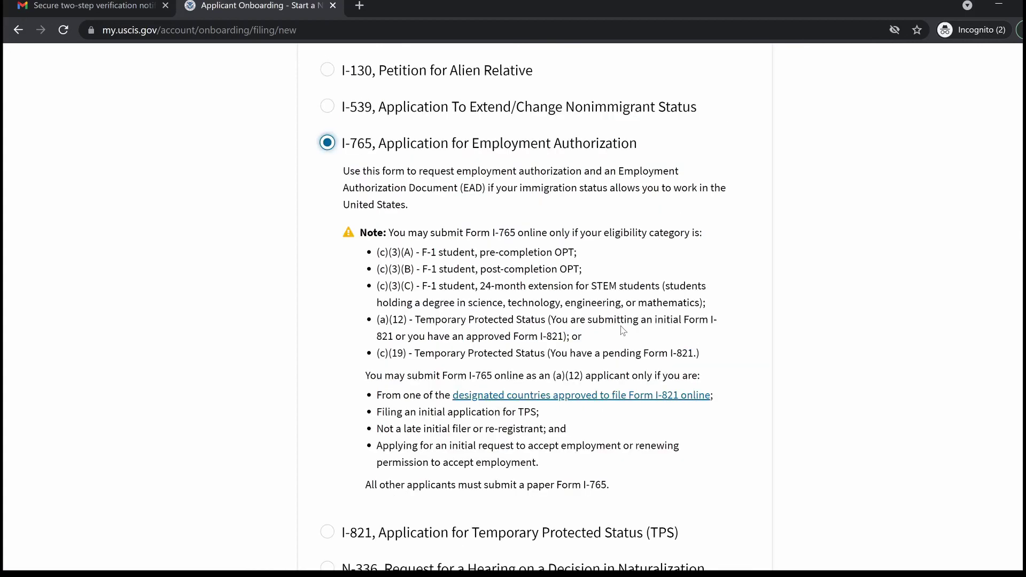